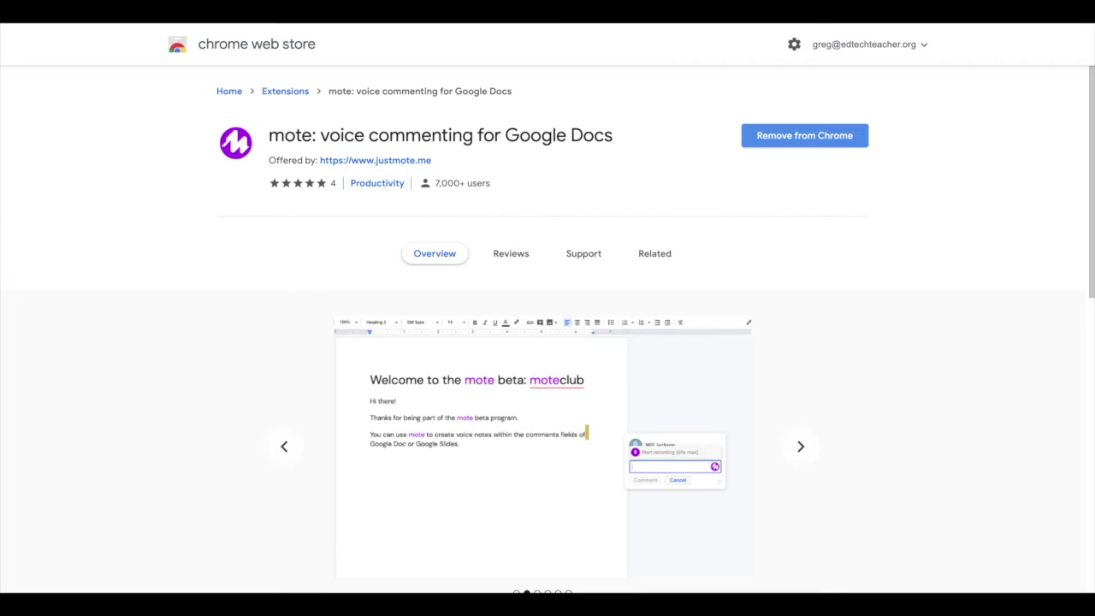
Step: Switch from the Mote Web Store listing to the 'Audio & Video Feedback: Mote & Screencastify' document
key("ctrl+Tab")
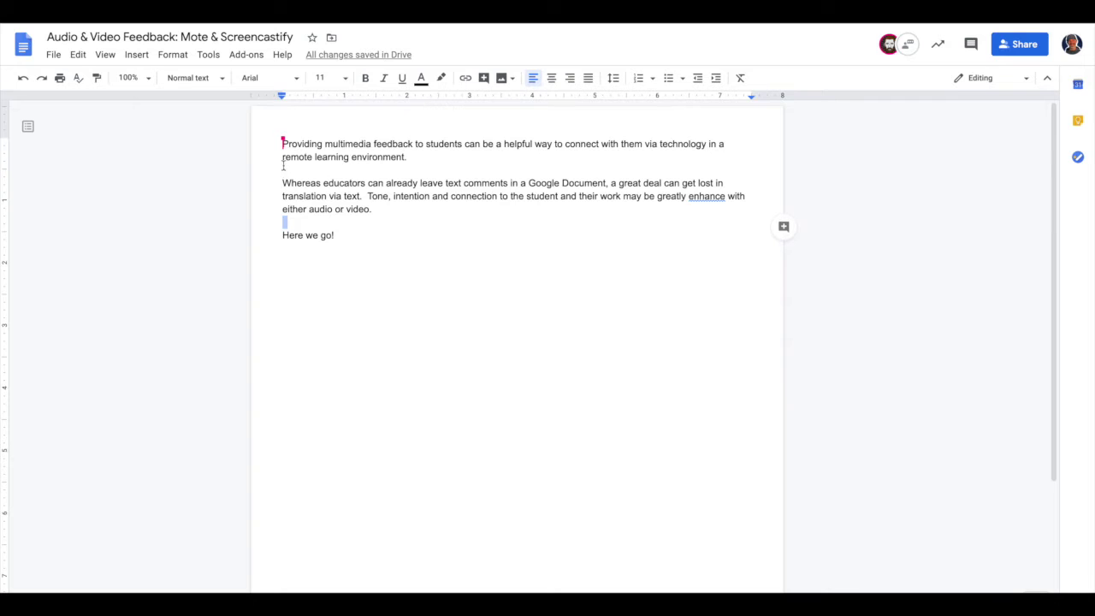
Step: Start a comment on 'Providing multimedia feedback' and record a Mote voice note into it
left_click_drag(282, 143, 413, 140)
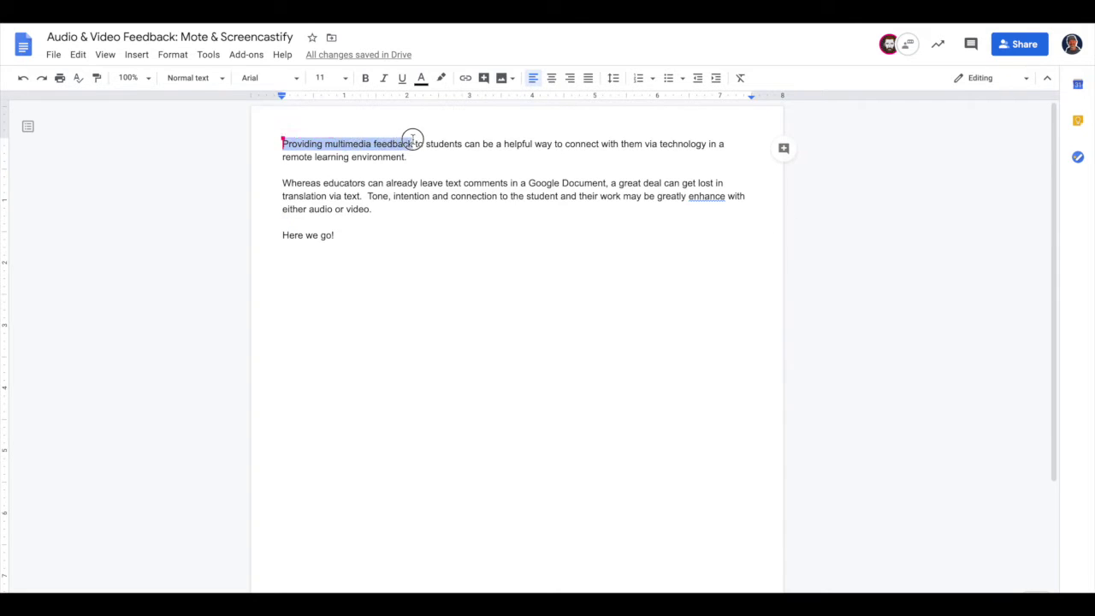
left_click(784, 149)
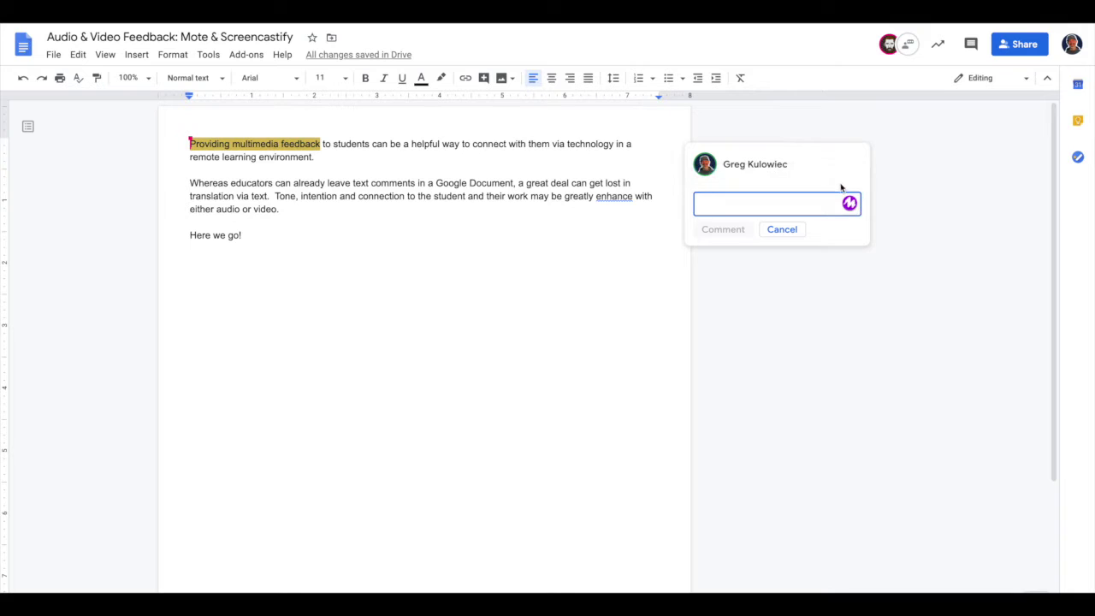
left_click(851, 205)
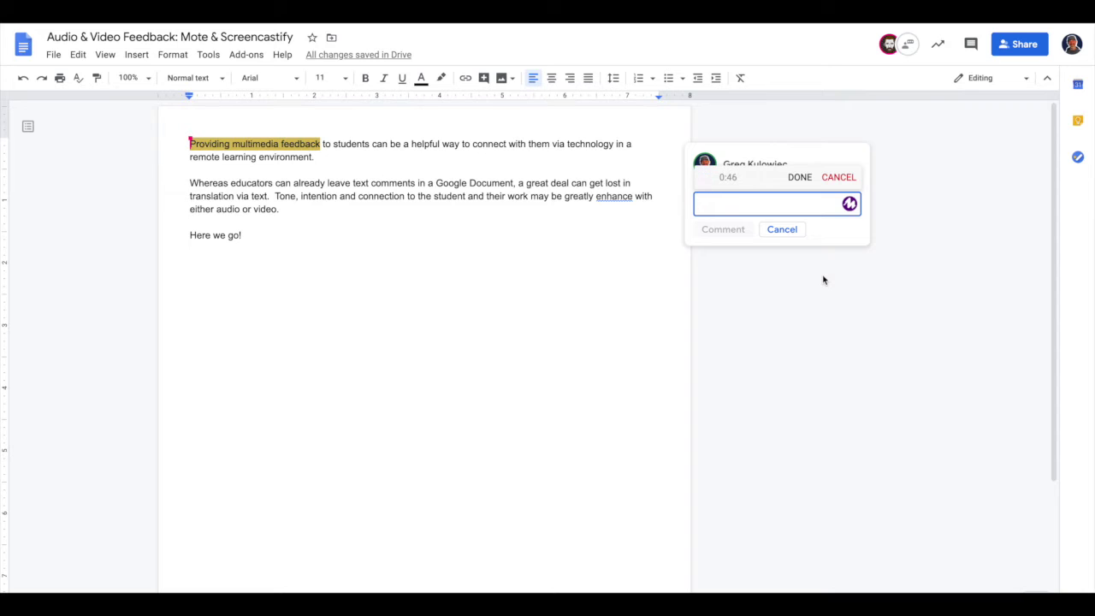
left_click(800, 181)
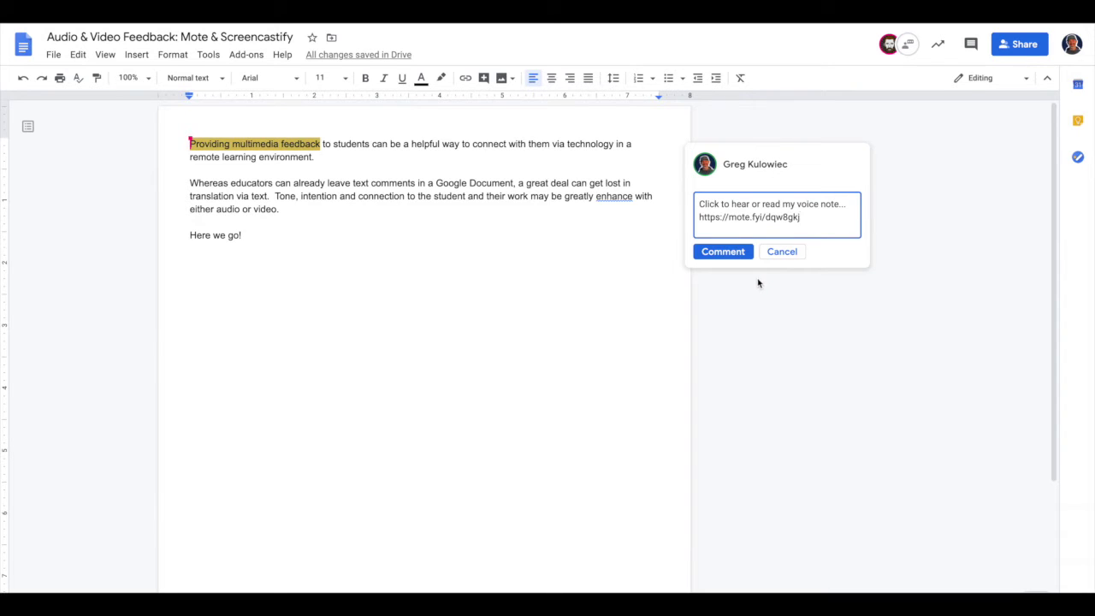
Step: Post the Mote voice-note comment, then play and pause part of its recording
left_click(724, 251)
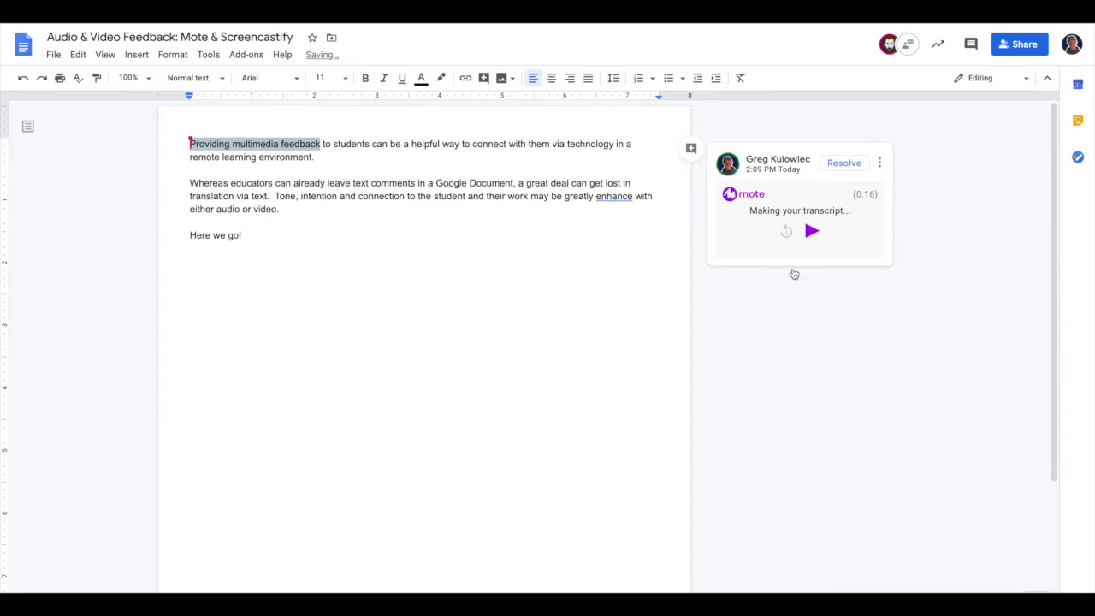
left_click(808, 257)
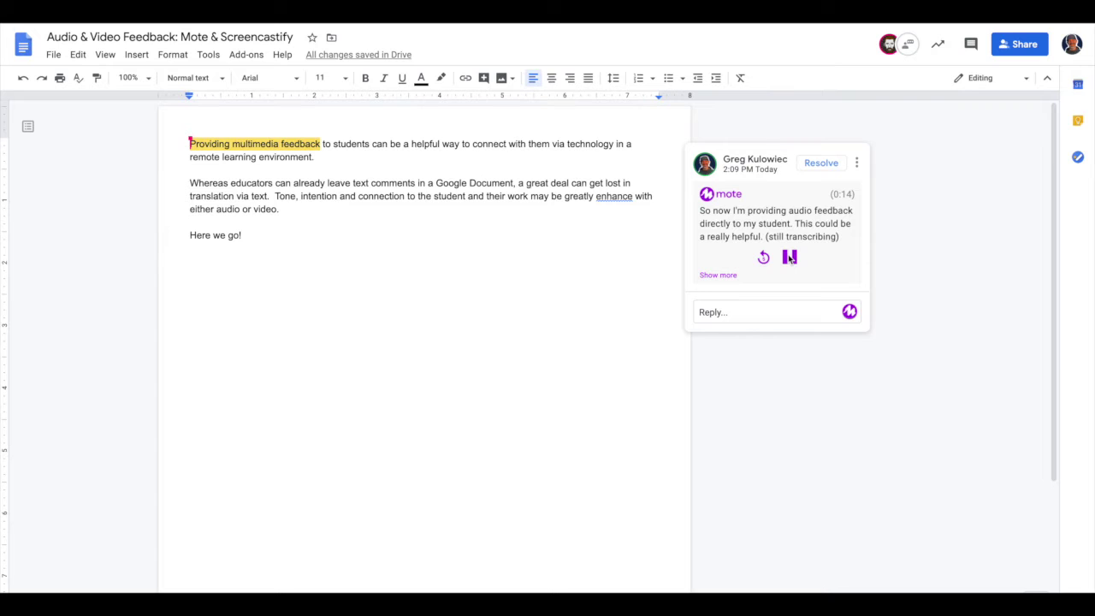
left_click(790, 259)
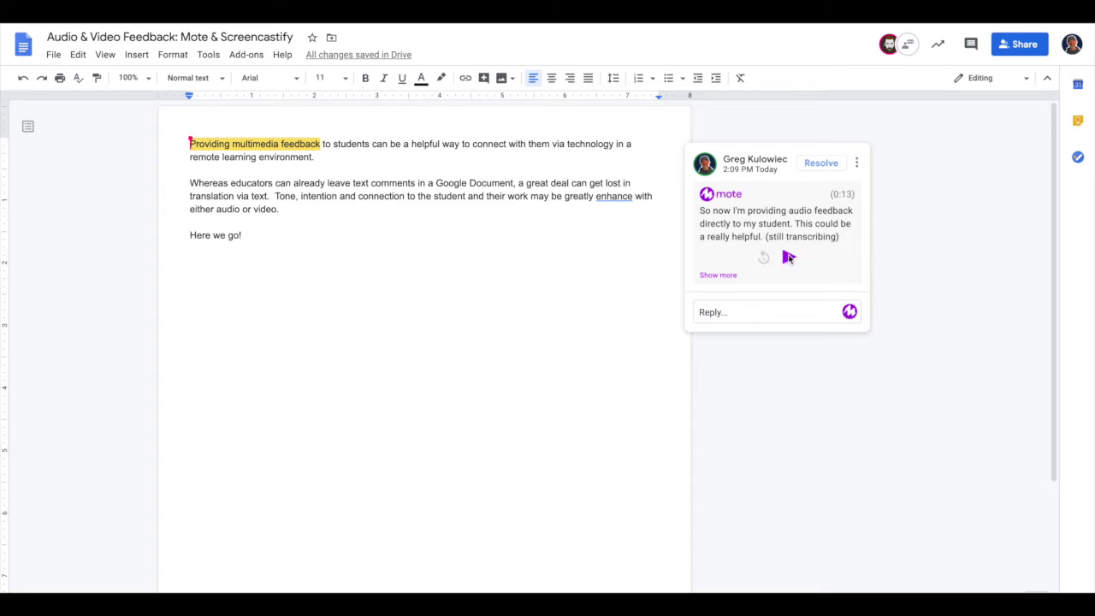
left_click(721, 341)
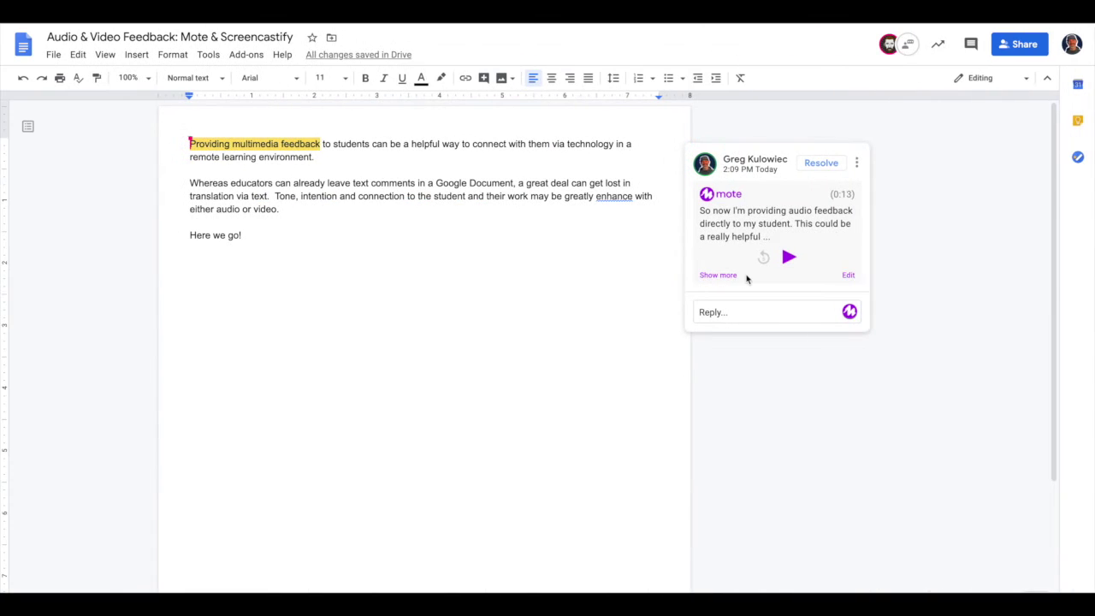
left_click(856, 162)
Step: Delete the Mote voice-note comment thread and confirm the deletion
left_click(875, 208)
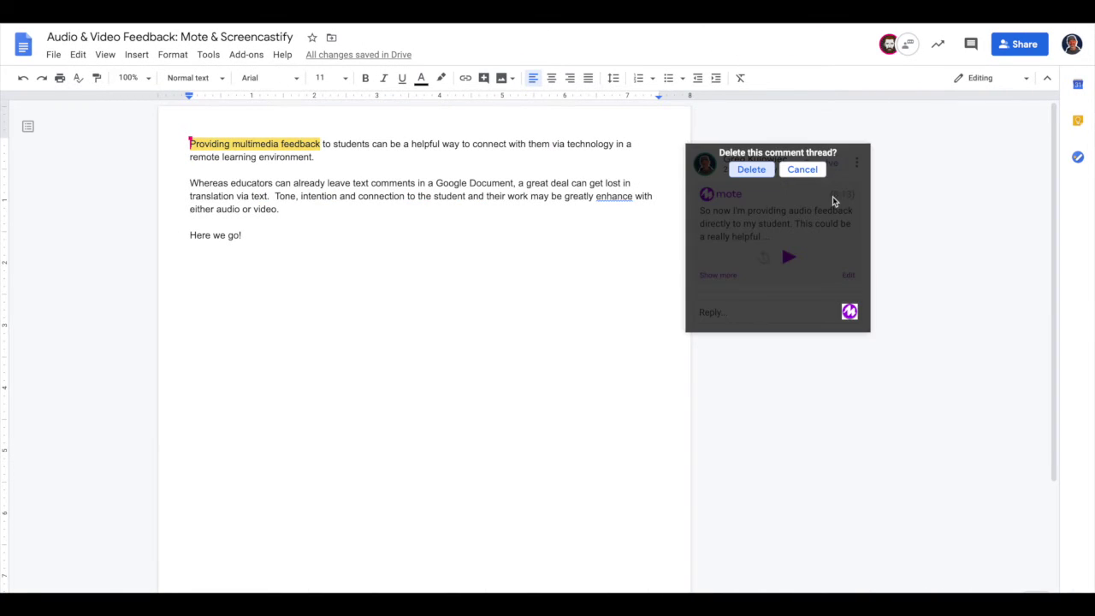
left_click(760, 168)
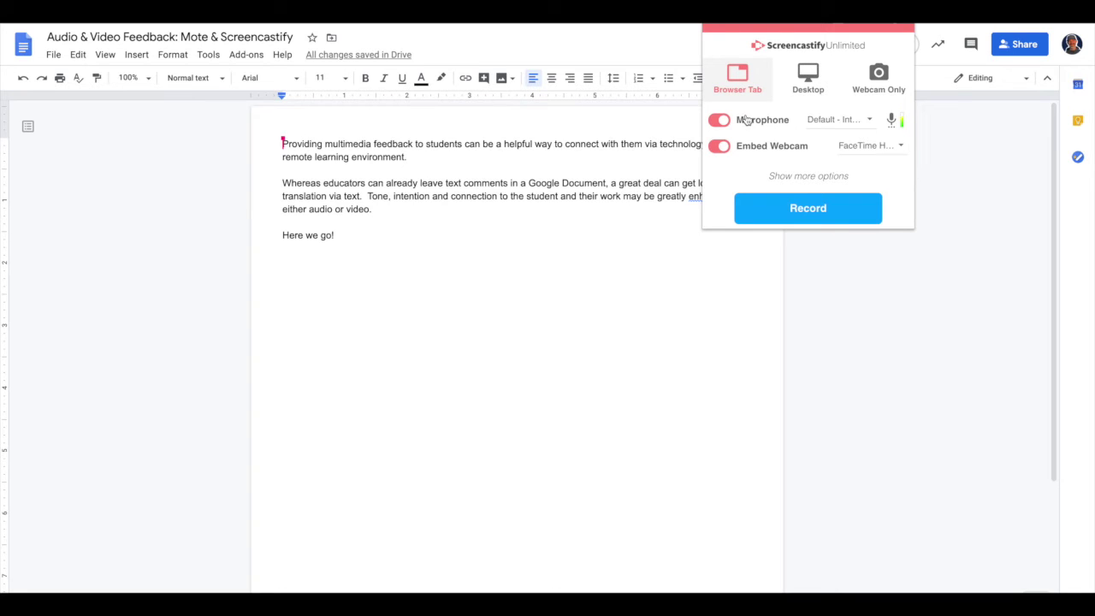
Step: Turn off Embed Webcam and start a Screencastify Browser Tab recording of the document
left_click(720, 146)
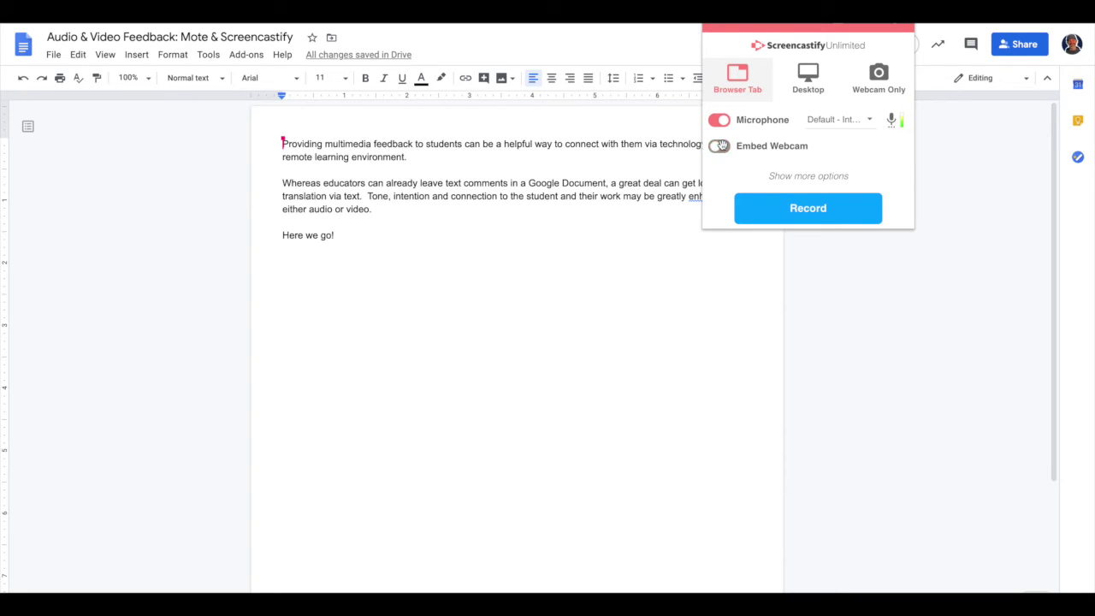
left_click(799, 208)
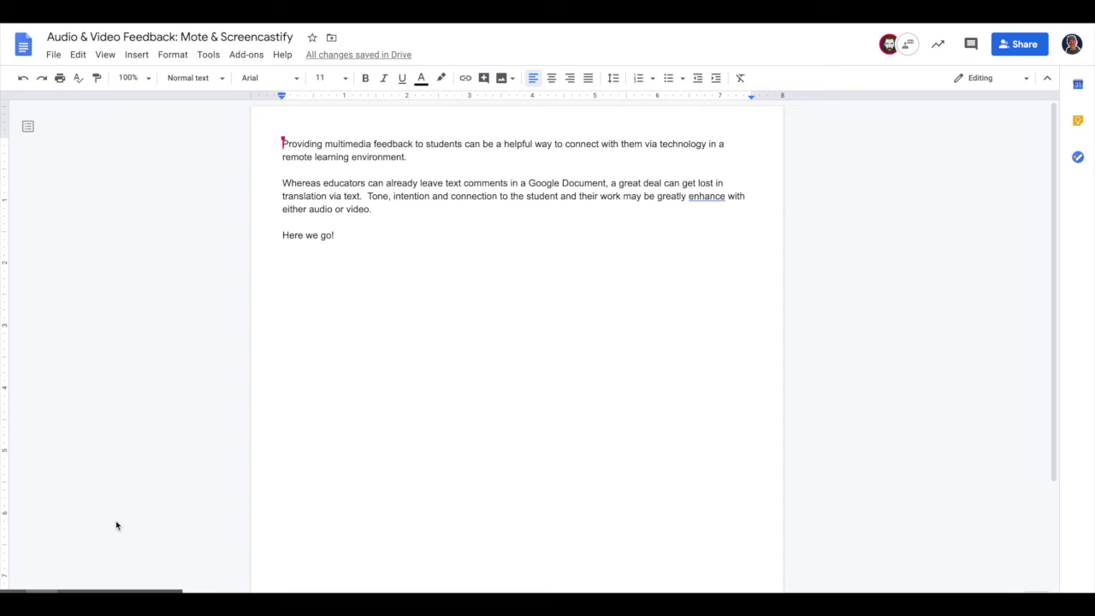
mouse_move(73, 572)
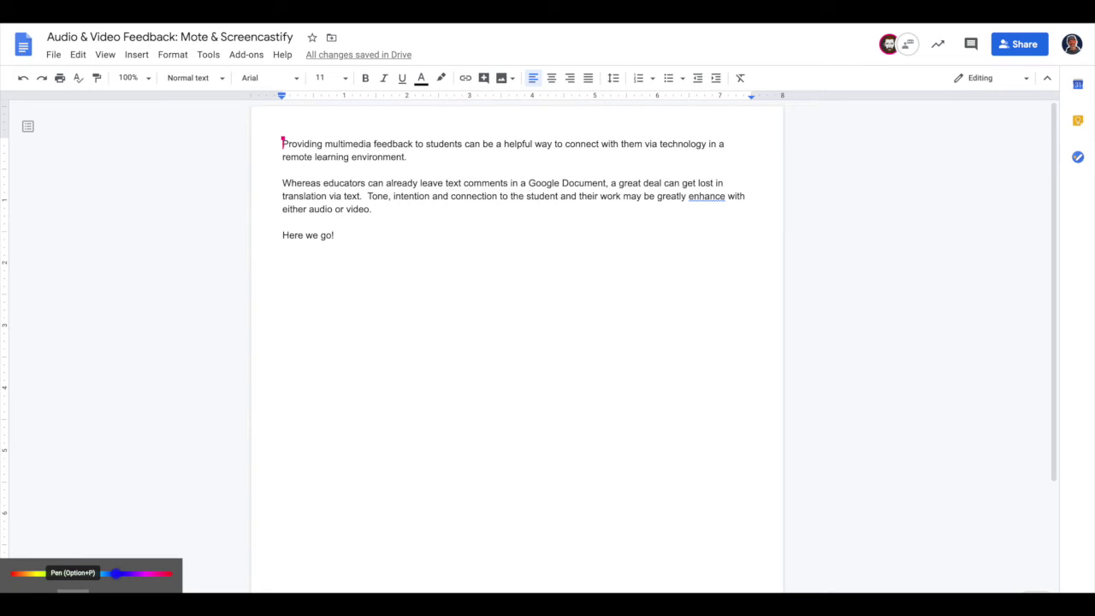
mouse_move(710, 183)
left_mouse_down()
mouse_move(675, 192)
mouse_move(718, 215)
mouse_move(736, 183)
mouse_move(716, 179)
left_mouse_up()
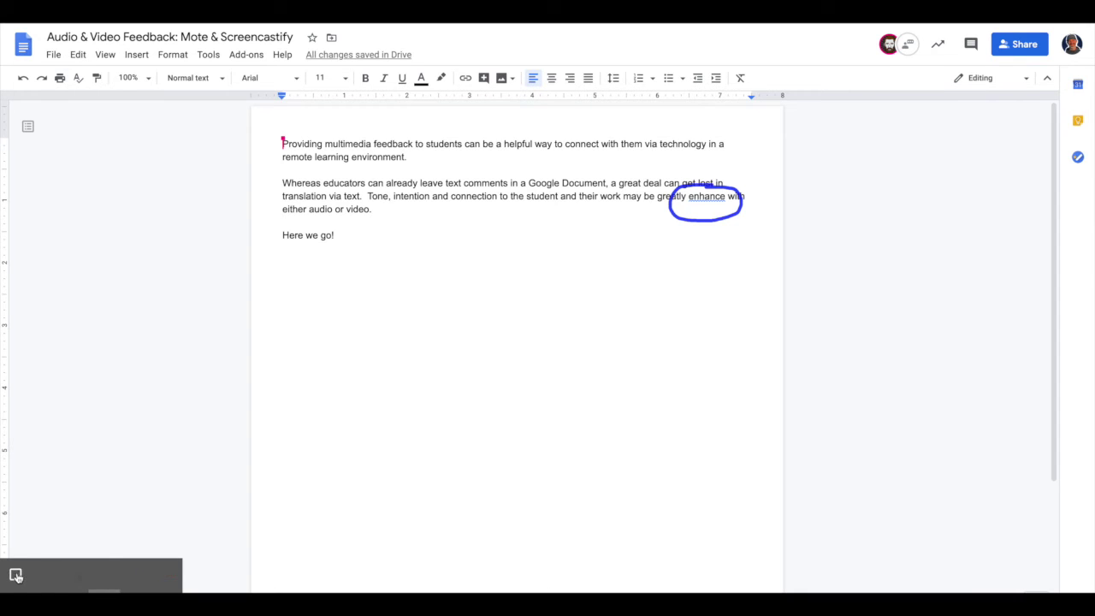
left_click(15, 574)
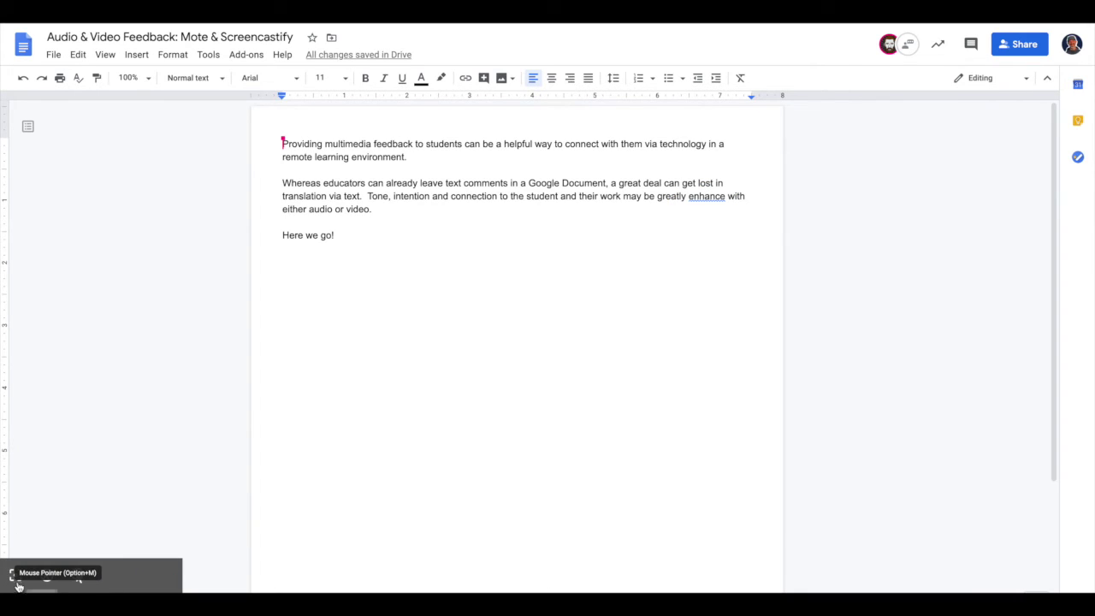
left_click(15, 576)
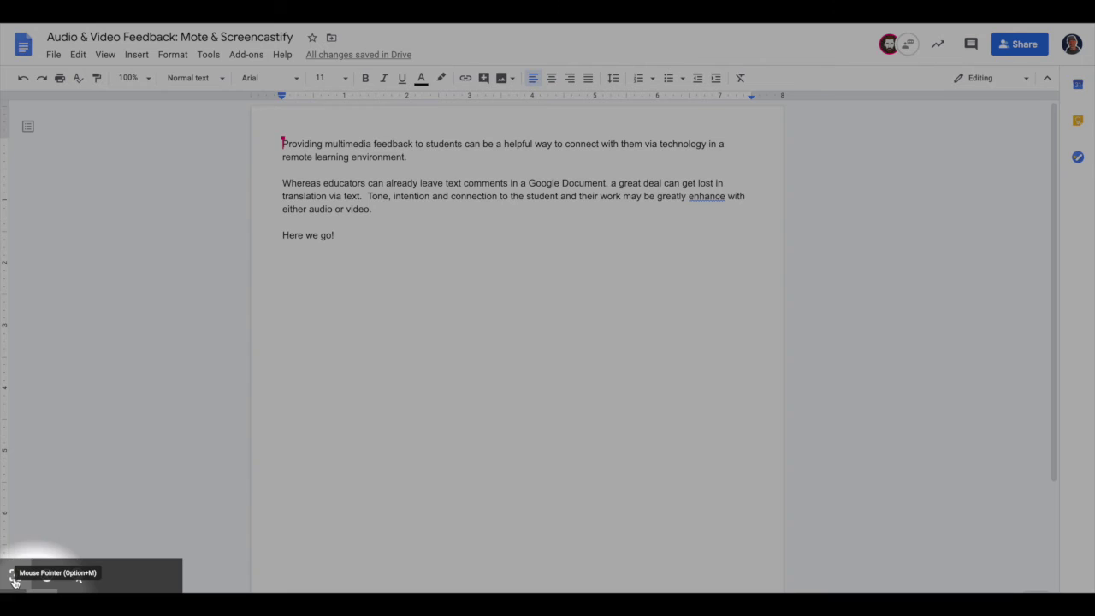
left_click(16, 577)
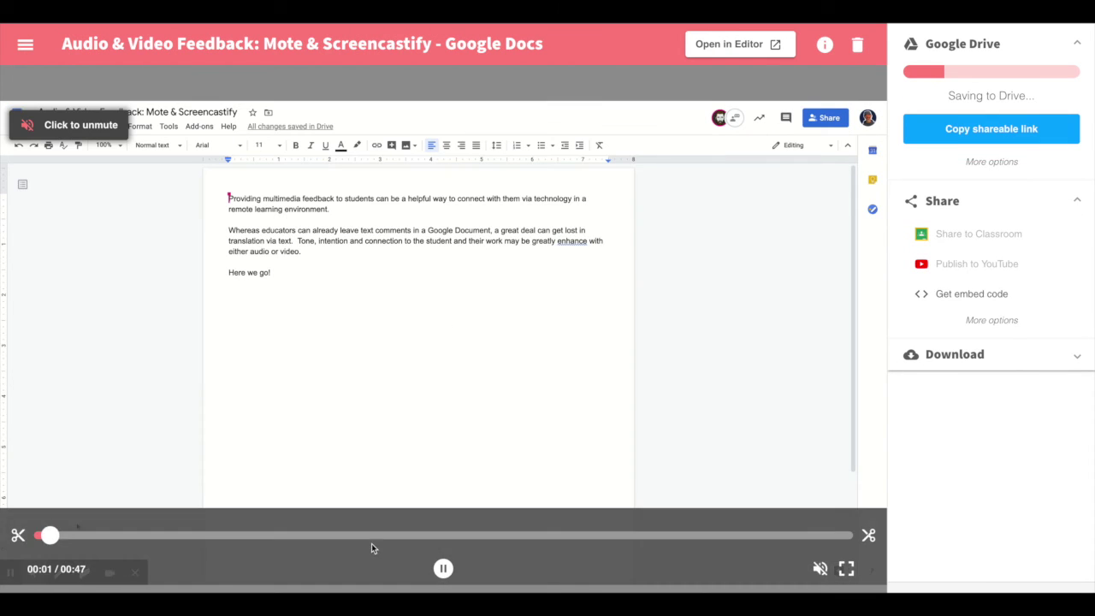
Step: Pause the recorded video's playback and copy its shareable link
left_click(443, 569)
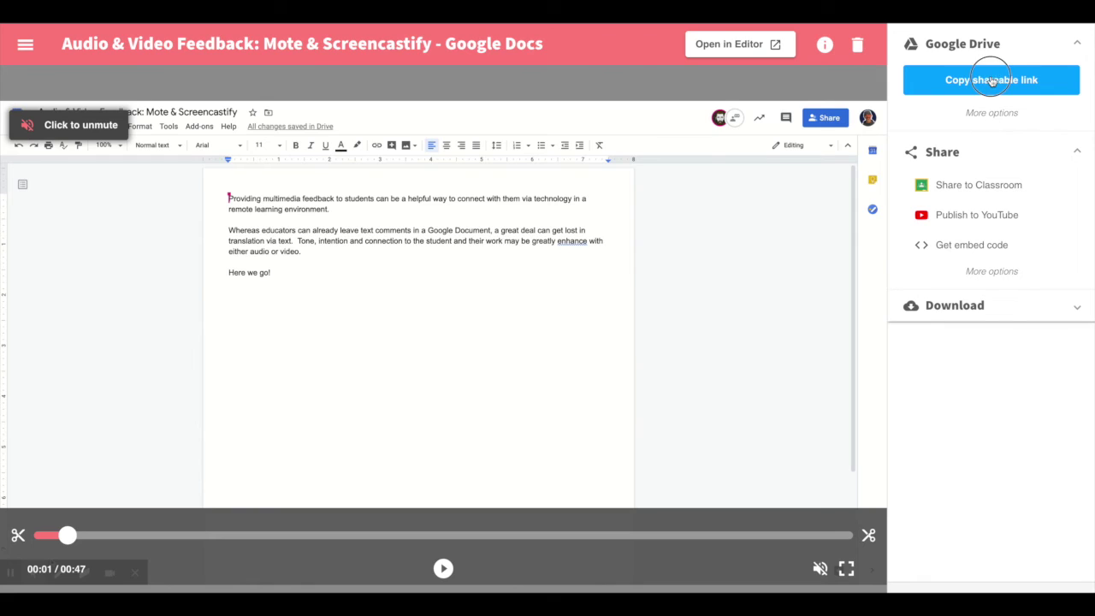
left_click(992, 80)
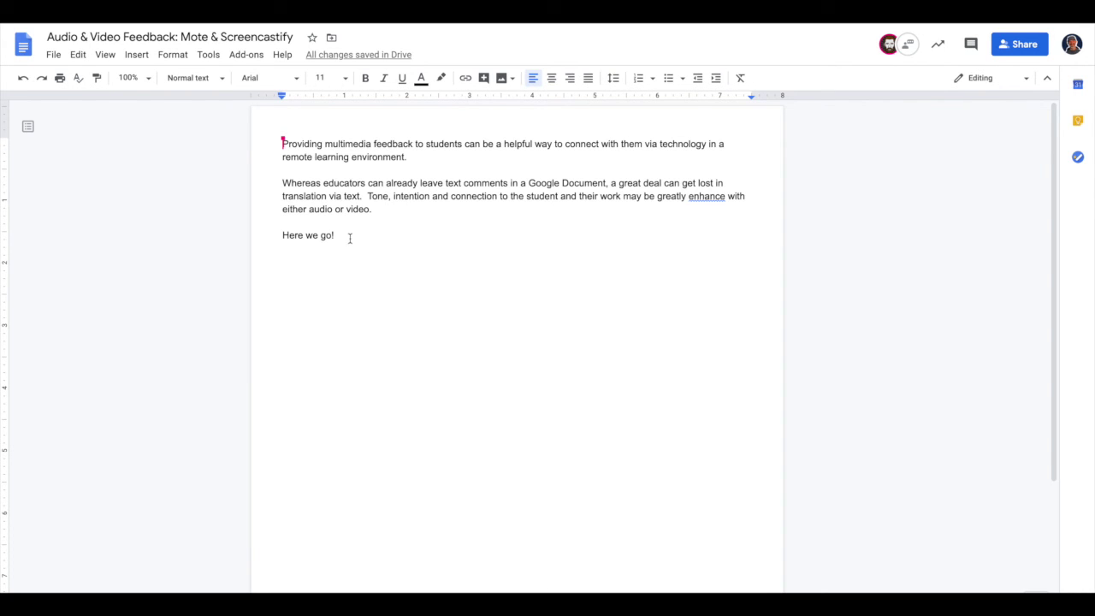
Step: Below 'Here we go!', add 'Watch my feedback here:' with the pasted video link underneath
left_click(348, 235)
key("Return")
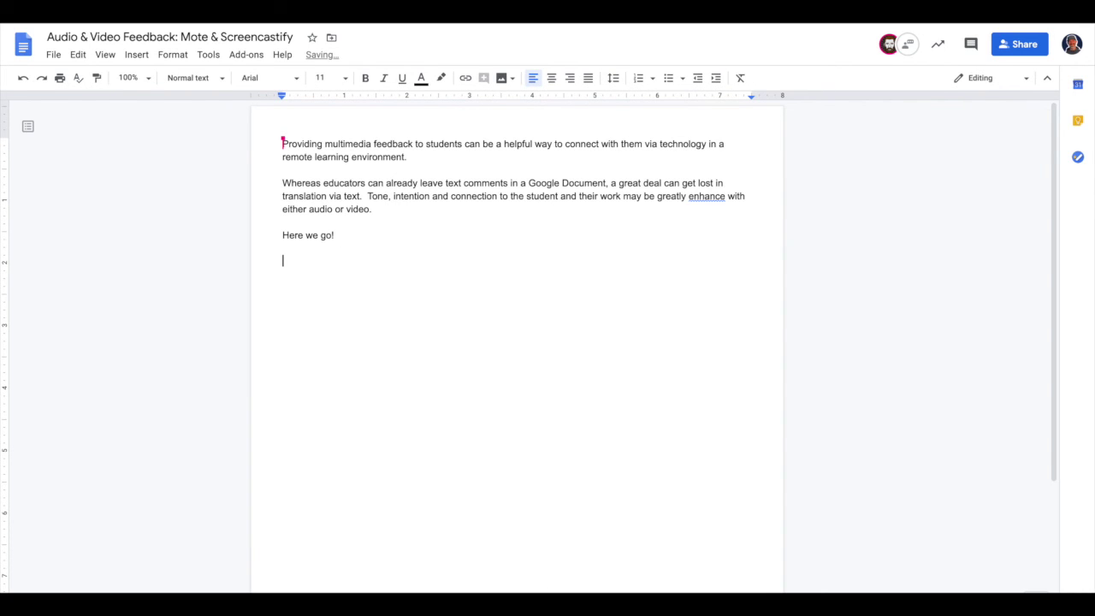
type("Watch my feedback here:")
key("Return")
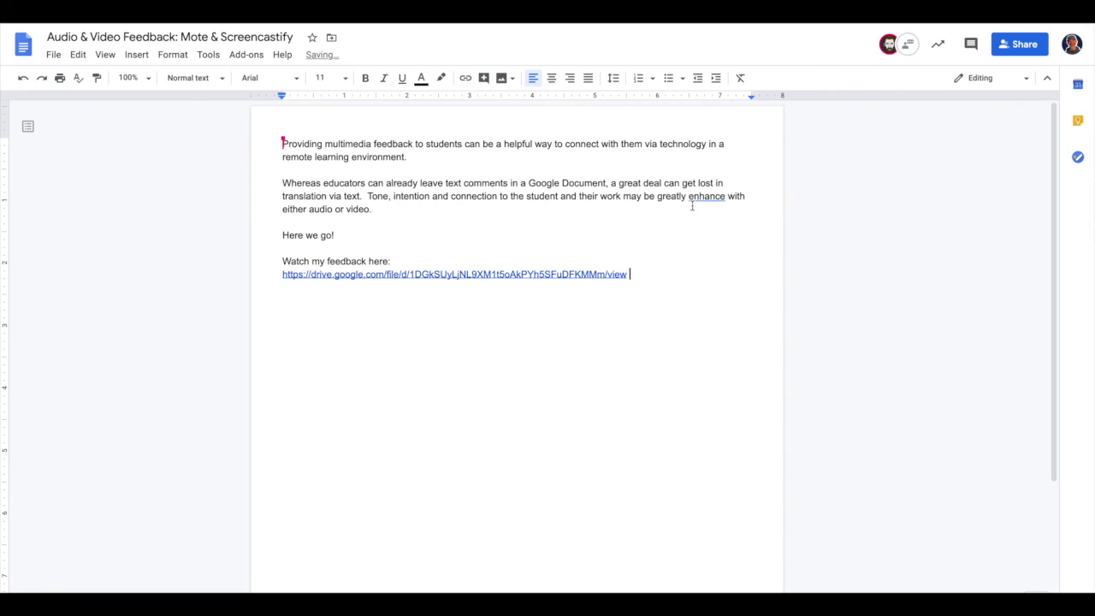
Step: Start a comment on the first paragraph containing the pasted video link
left_click_drag(277, 140, 779, 163)
left_click(780, 157)
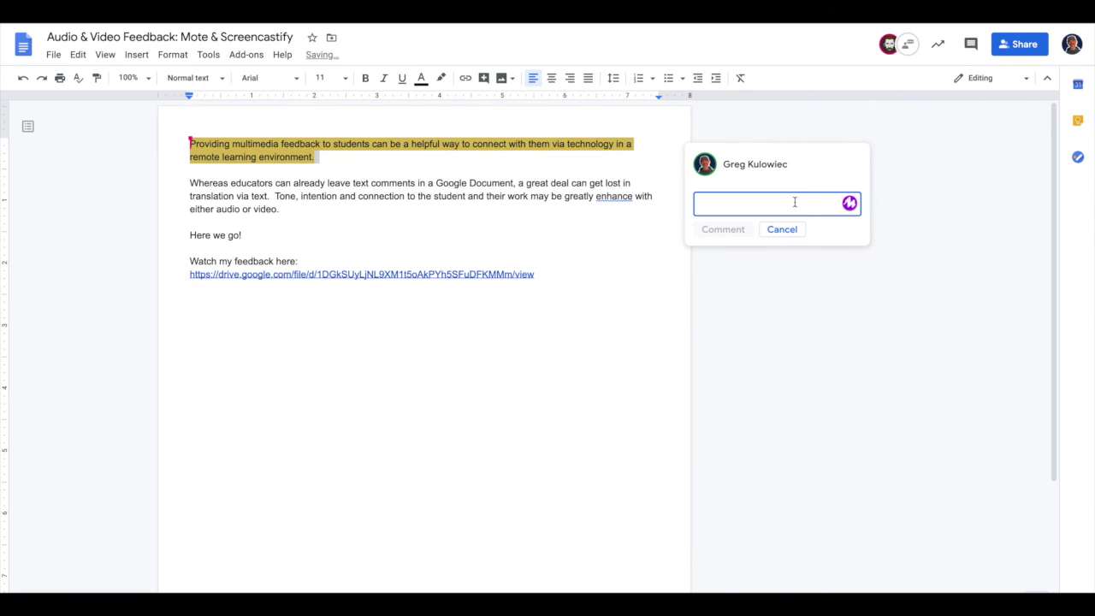
key("Return")
key("Return")
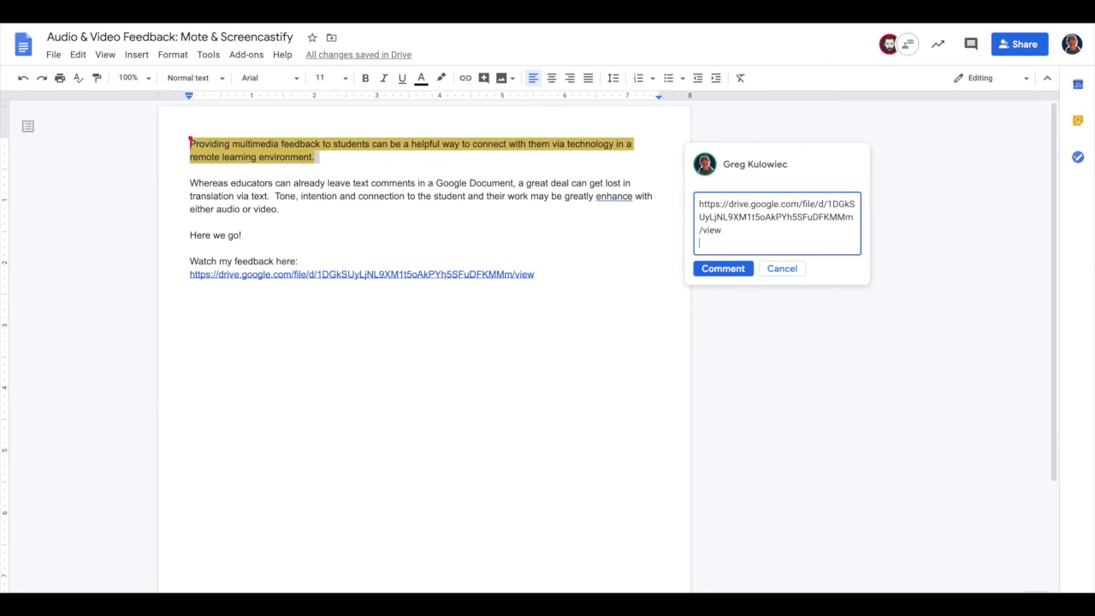
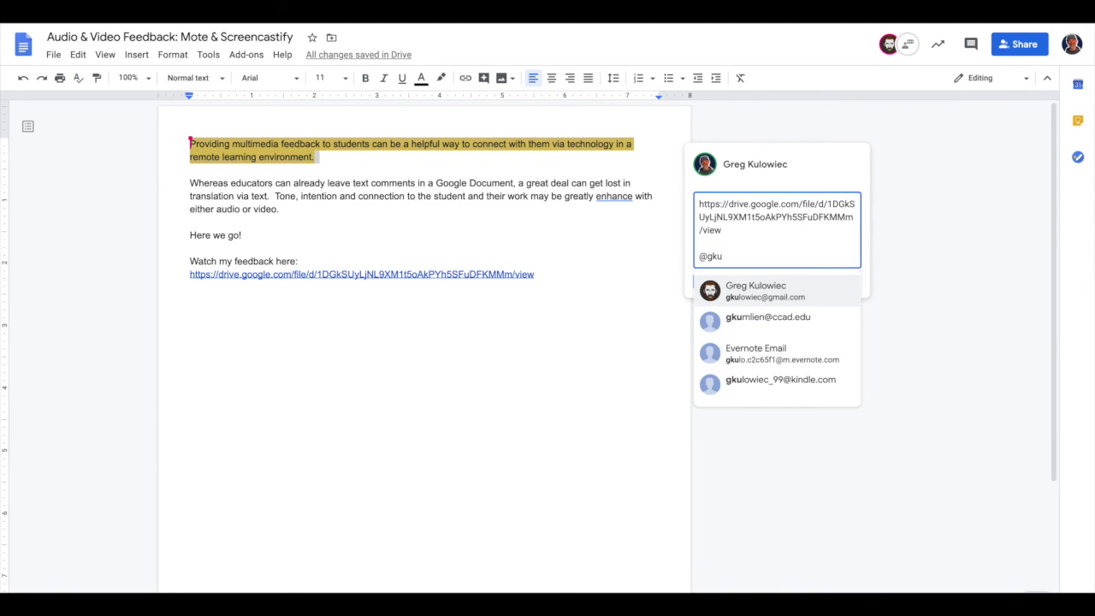
Step: @-mention the recipient in the comment and tick the option to assign it to them
key("BackSpace")
key("BackSpace")
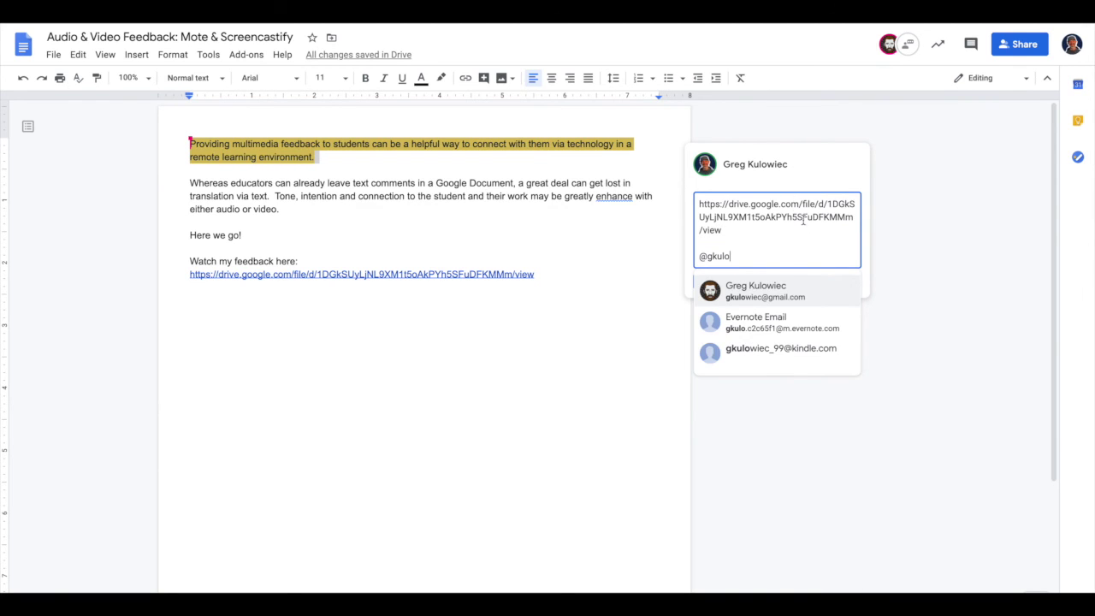
left_click(773, 295)
left_click(700, 283)
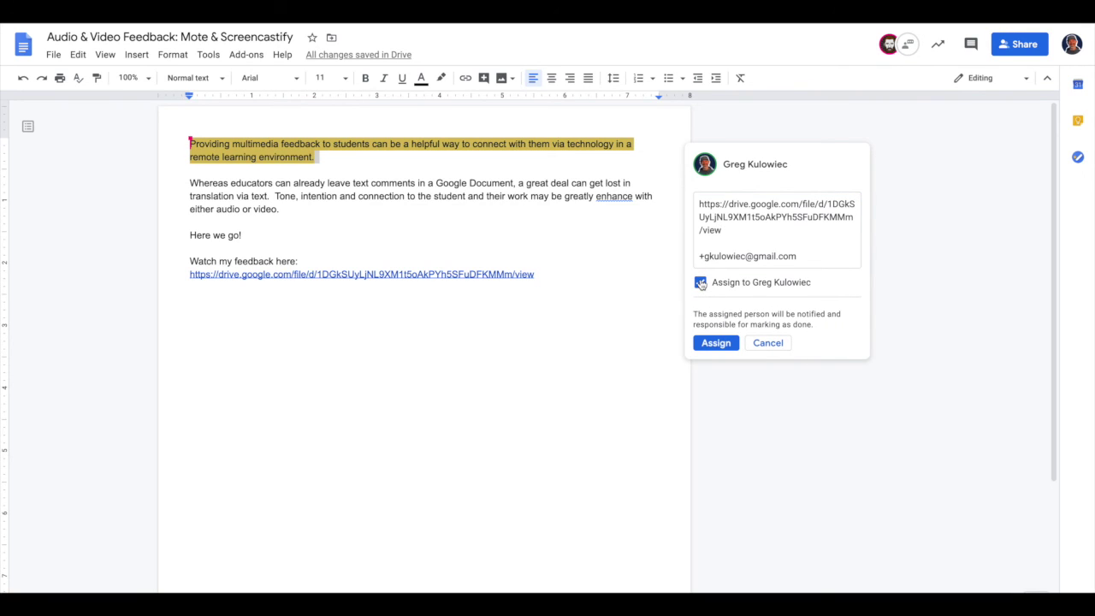
Step: Add the message 'please watch my video feedback.' and post the comment as an assignment
left_click(740, 235)
key("Return")
key("Return")
type("pl")
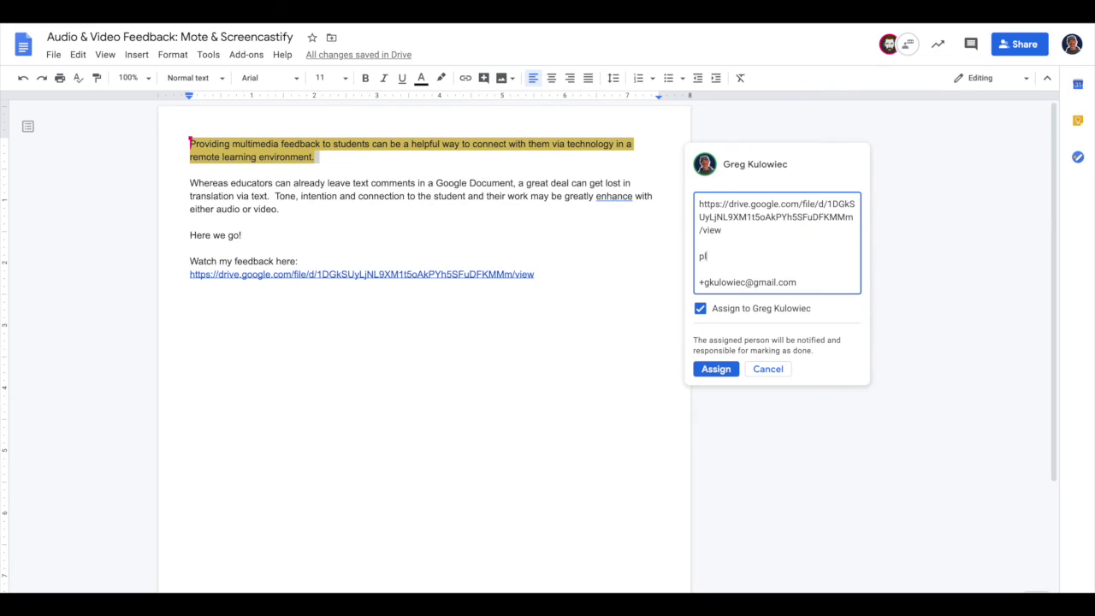
type("ease watch my video feedback.")
left_click(716, 371)
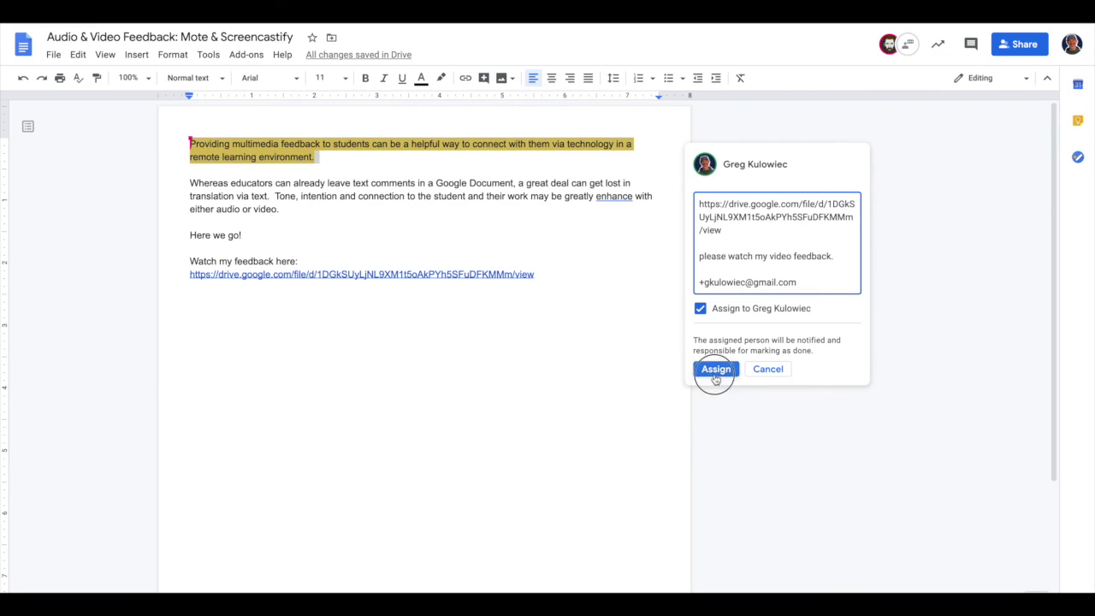